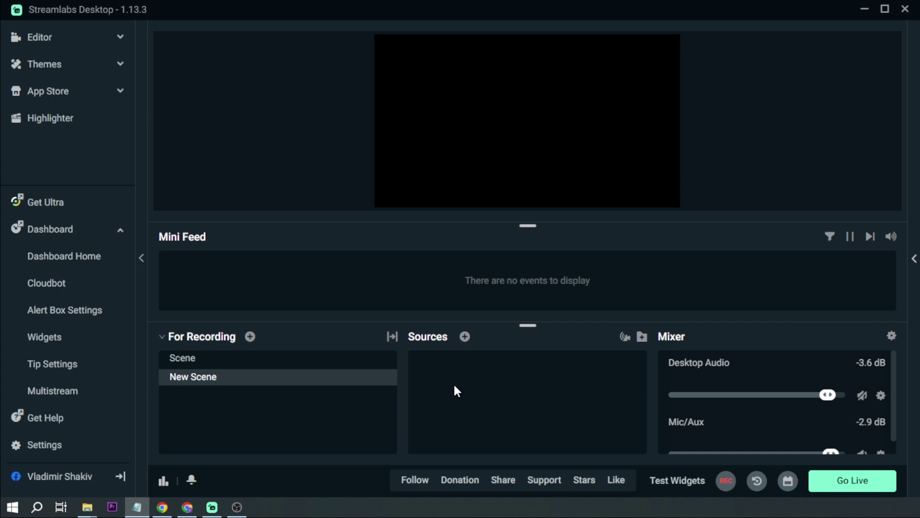
# Add a new Alertbox source named 'Custom Alert' rather than reusing an existing one.
pyautogui.click(465, 336)
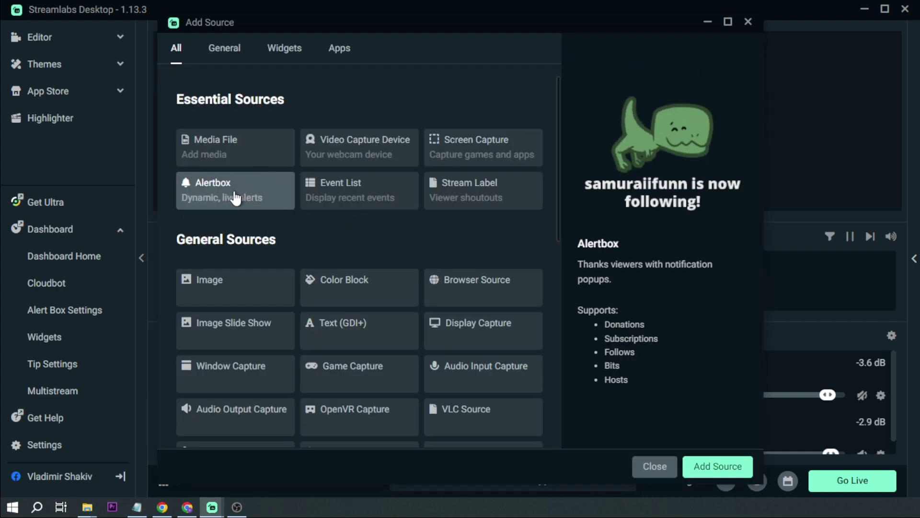
pyautogui.click(709, 464)
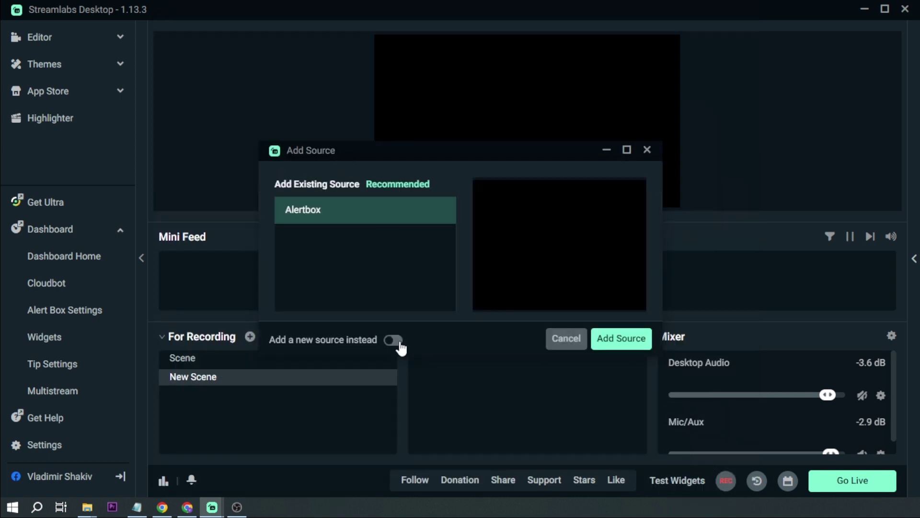
pyautogui.click(393, 339)
pyautogui.tripleClick(372, 235)
pyautogui.write('Custom Alert')
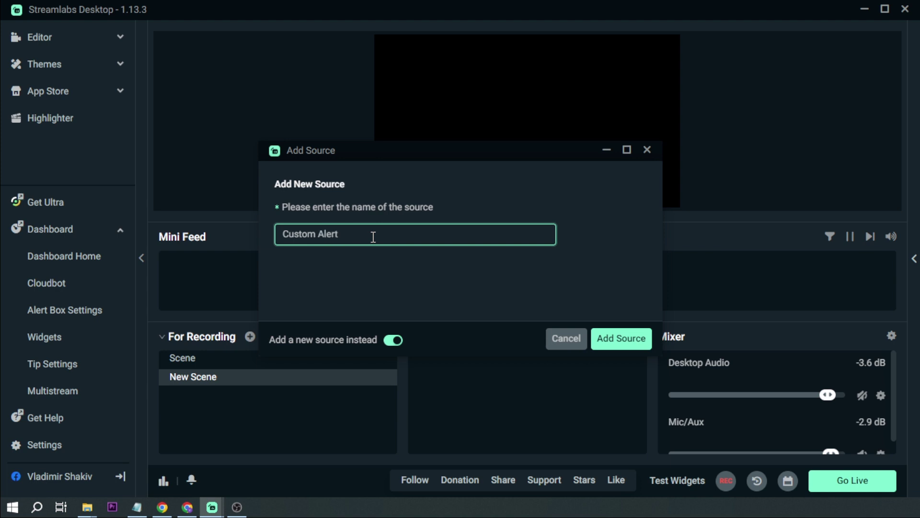
pyautogui.click(609, 339)
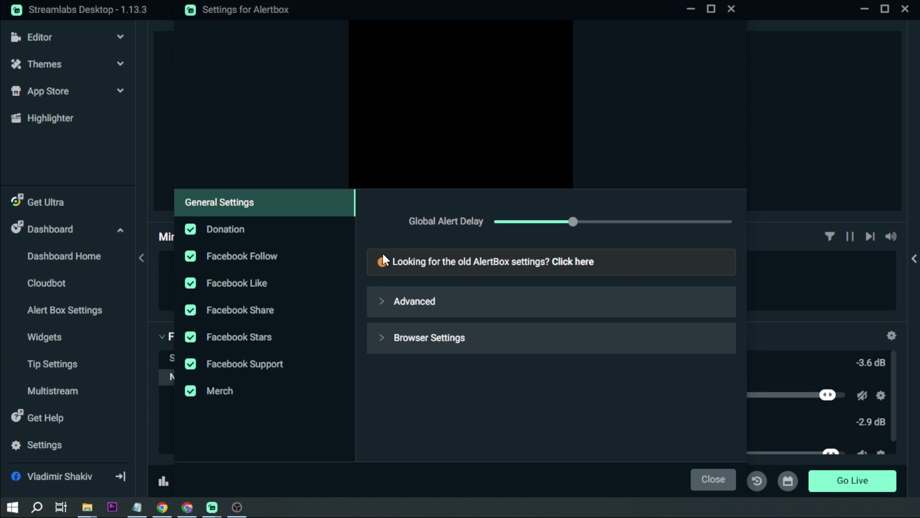
# Refresh the alerts folder and check New Donation's details: 1920×974, 9 seconds, 60 fps.
pyautogui.hotkey('alt', 'Tab')
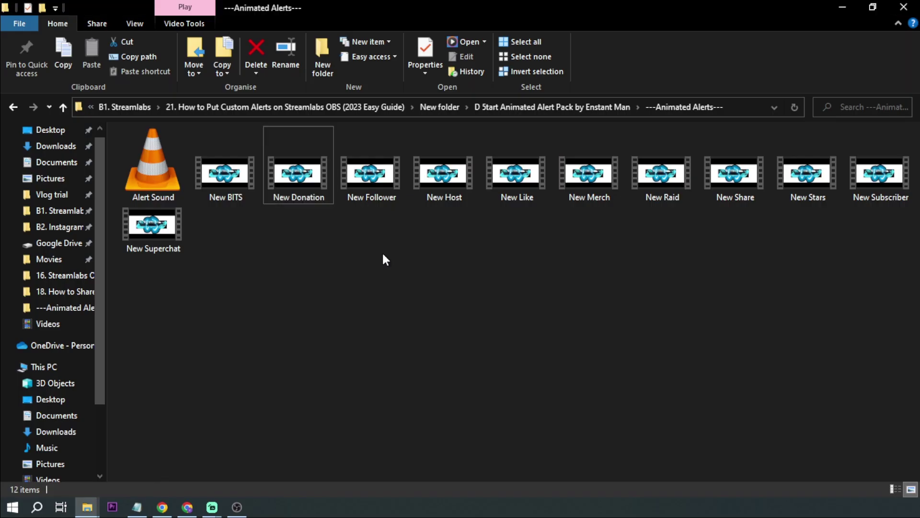
pyautogui.rightClick(382, 253)
pyautogui.click(412, 307)
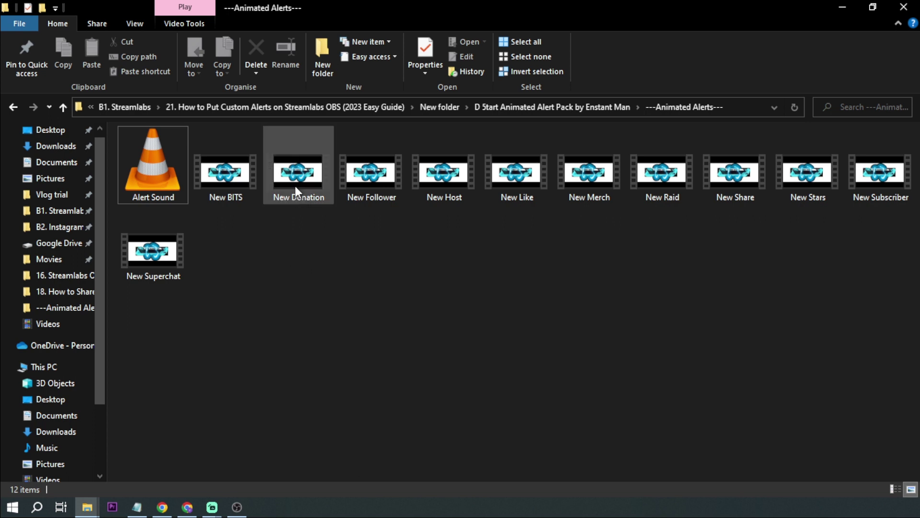
pyautogui.click(294, 183)
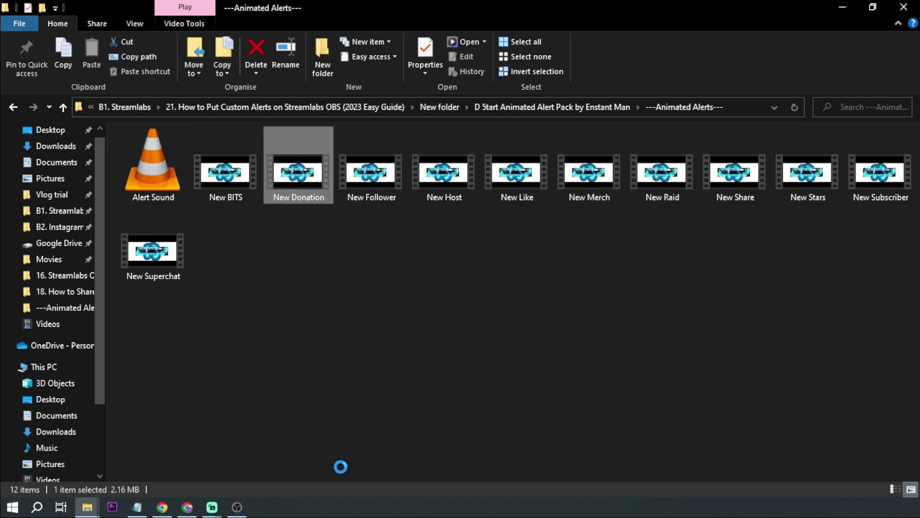
pyautogui.hotkey('shift', 'F10')
pyautogui.click(344, 484)
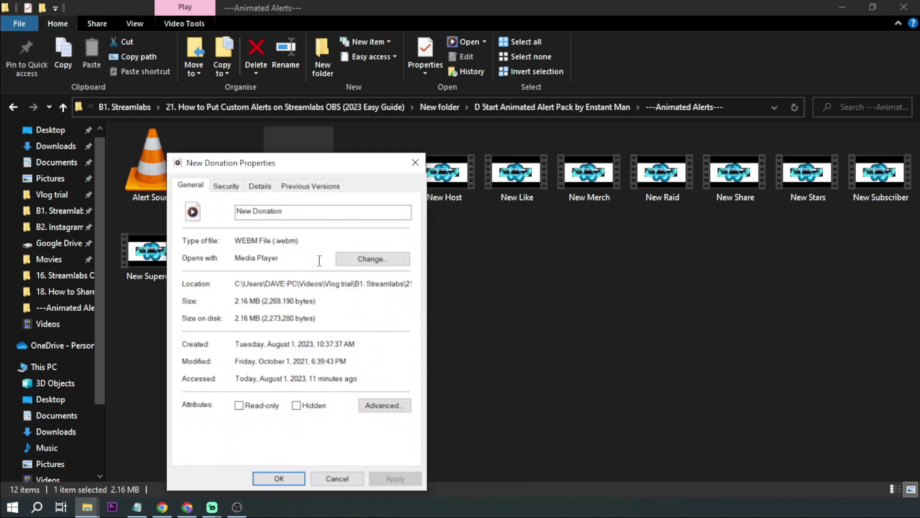
pyautogui.click(263, 186)
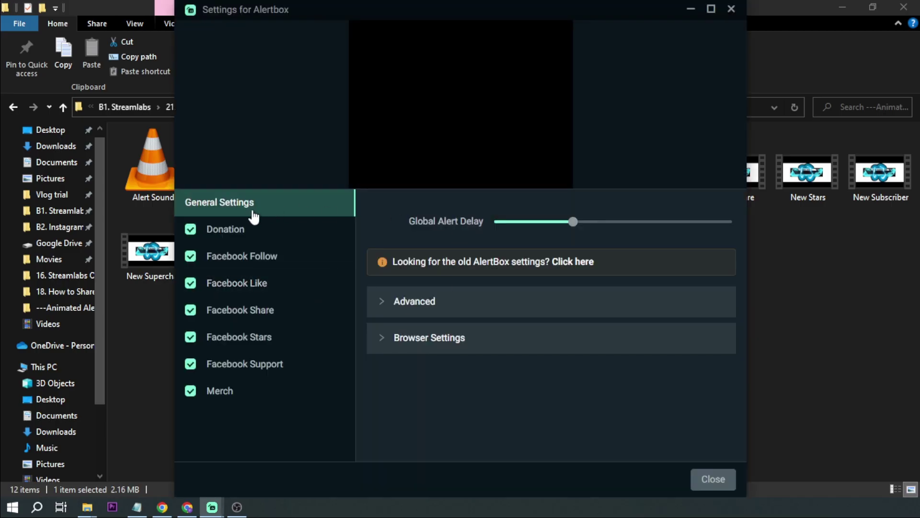
# Set the Alertbox browser Width to 1920 and Height to 974, then close the settings.
pyautogui.click(385, 304)
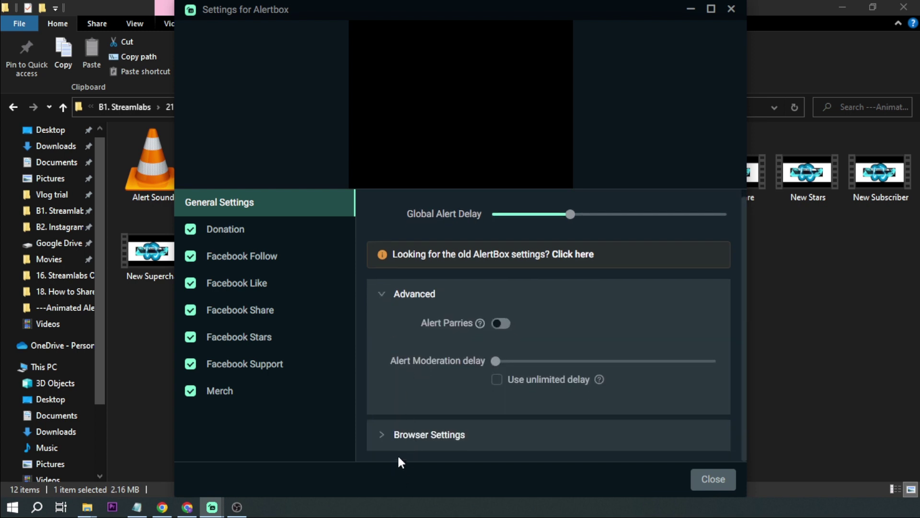
pyautogui.click(397, 436)
pyautogui.scroll(-5, 412, 355)
pyautogui.scroll(3, 527, 311)
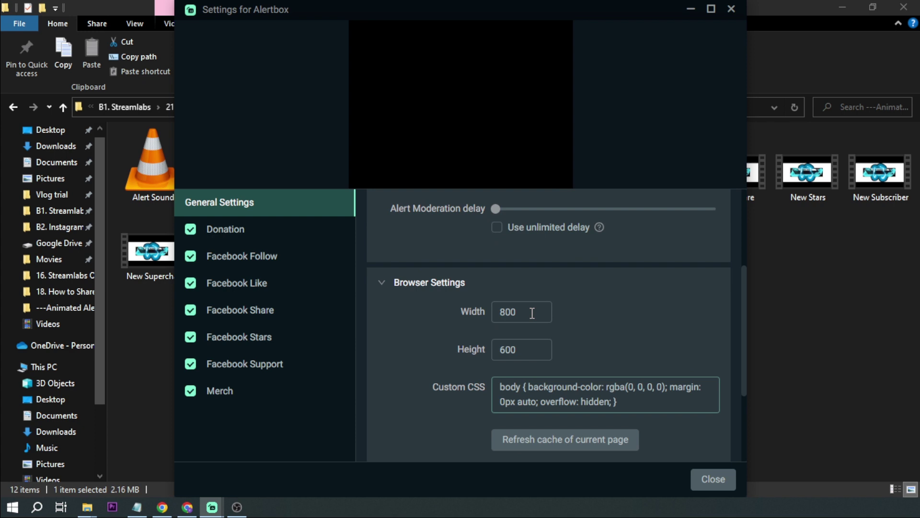
pyautogui.click(530, 320)
pyautogui.doubleClick(529, 320)
pyautogui.write('1920')
pyautogui.press('Tab')
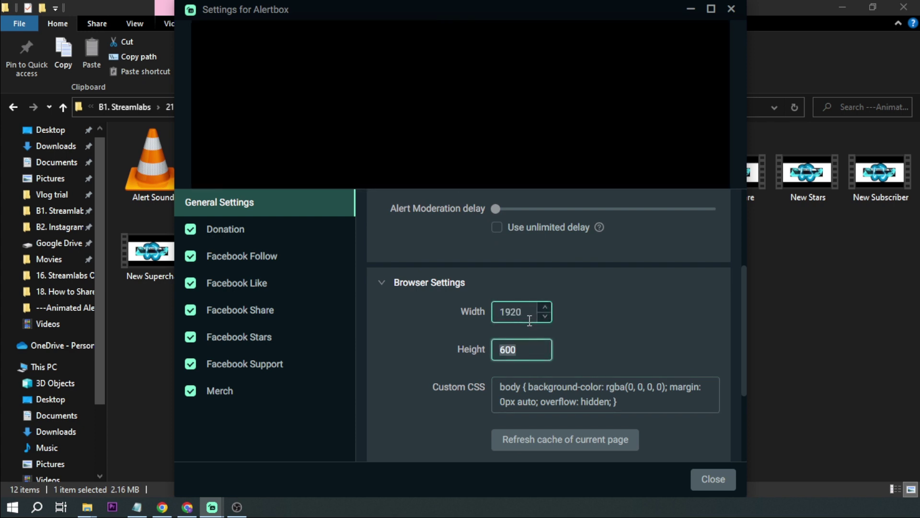
pyautogui.write('974')
pyautogui.scroll(-3, 595, 337)
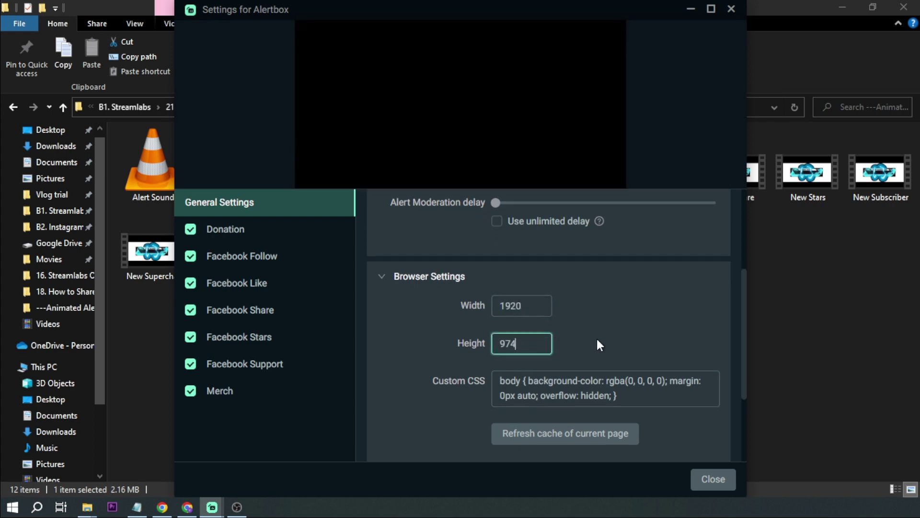
pyautogui.click(712, 479)
# Move and shrink the Custom Alert box toward the canvas centre, and enlarge the preview area.
pyautogui.moveTo(583, 108); pyautogui.dragTo(513, 114)
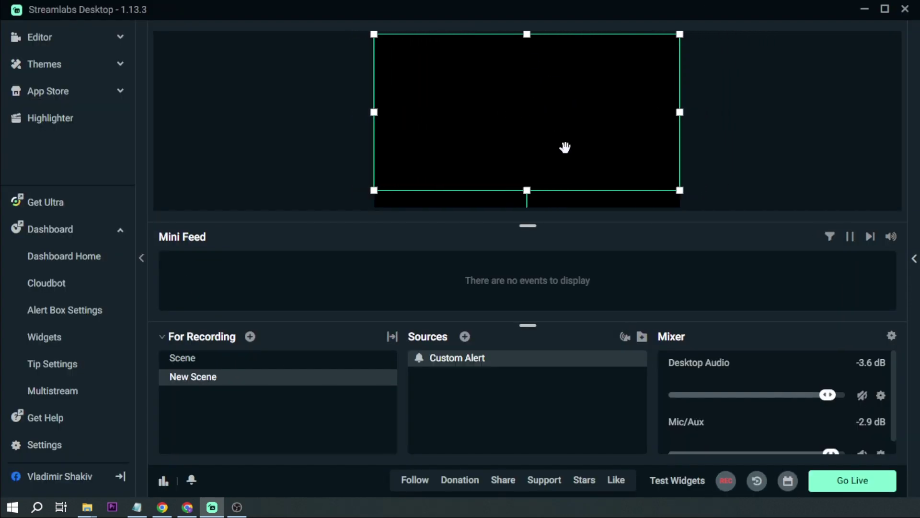
pyautogui.moveTo(680, 192); pyautogui.dragTo(552, 124)
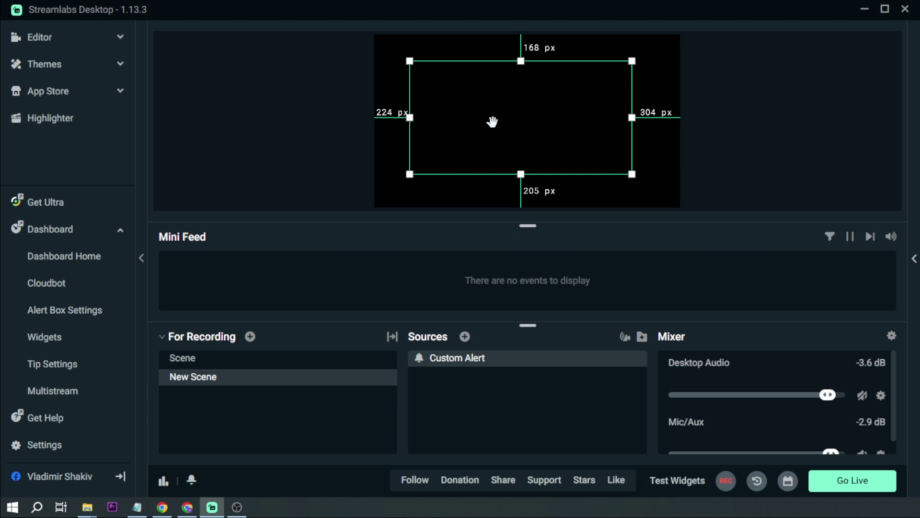
pyautogui.moveTo(504, 224); pyautogui.dragTo(495, 378)
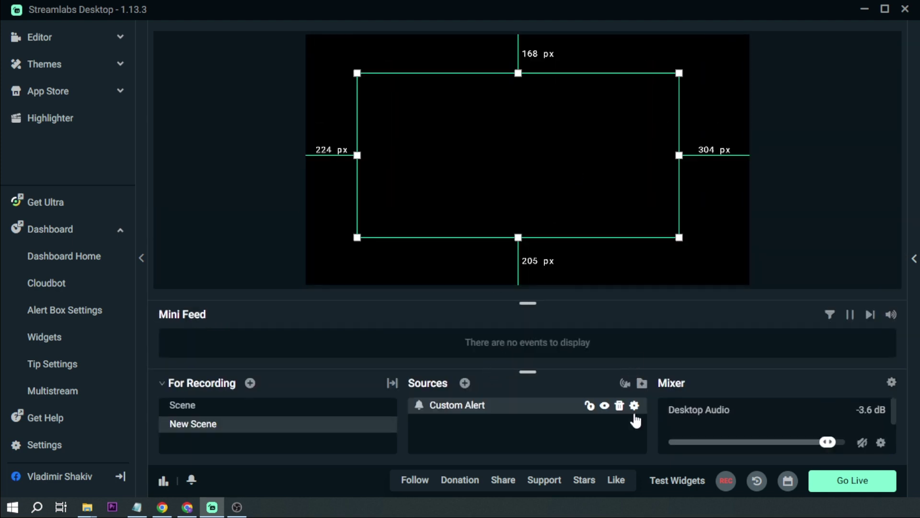
# Upload the New Donation animation into the Donation alert's Media Gallery.
pyautogui.click(633, 405)
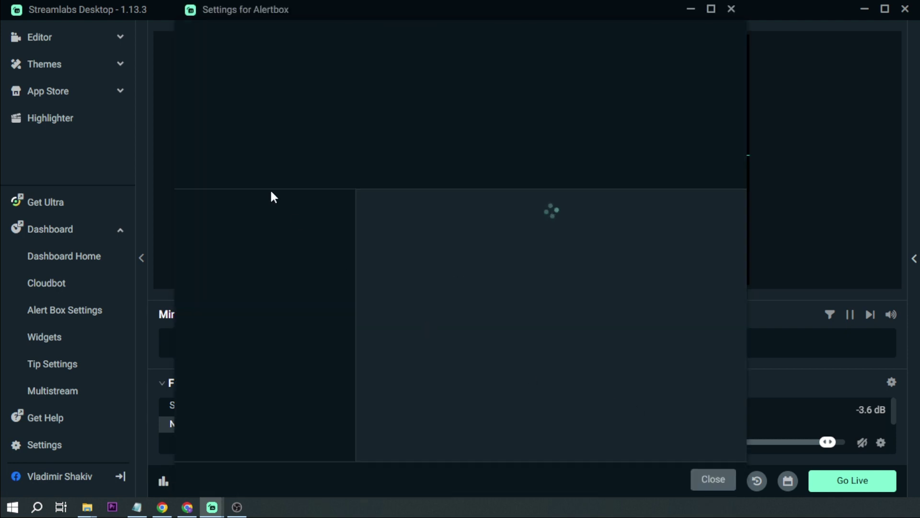
pyautogui.click(251, 237)
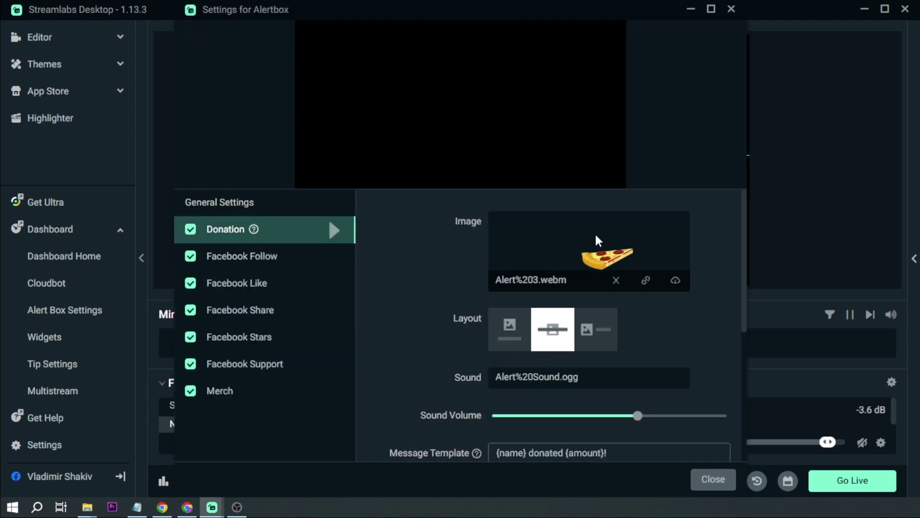
pyautogui.click(677, 284)
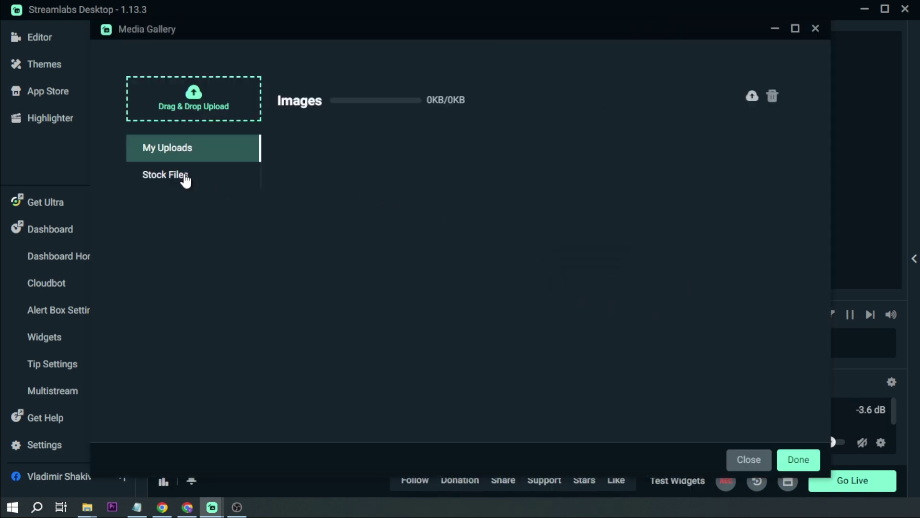
pyautogui.click(209, 109)
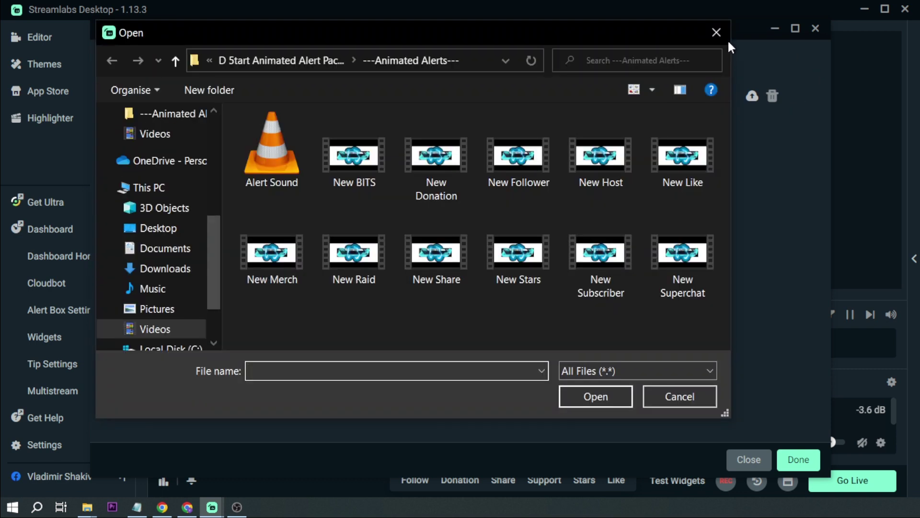
pyautogui.click(715, 32)
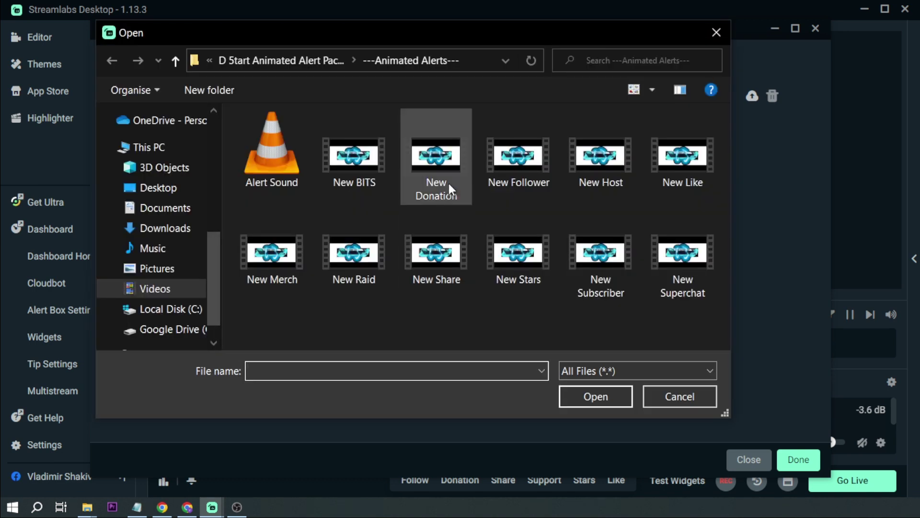
pyautogui.click(449, 182)
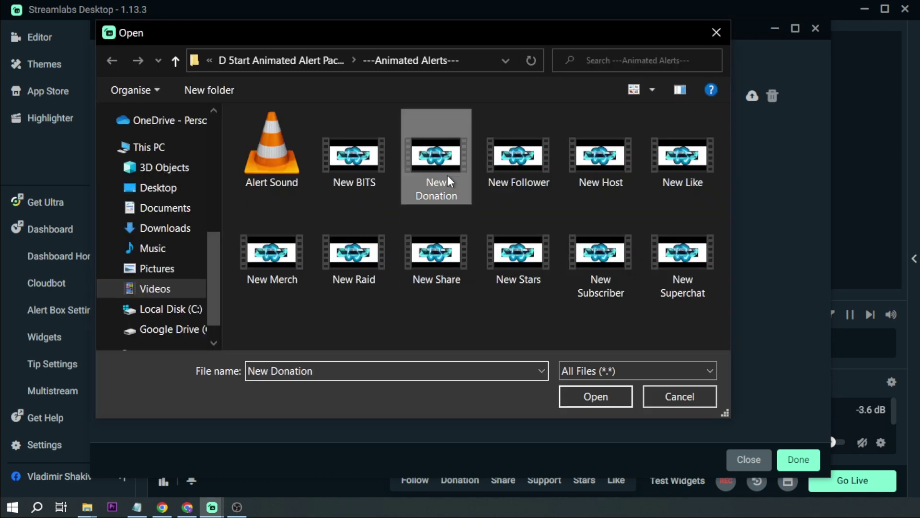
pyautogui.keyDown('ctrl'); pyautogui.click(530, 169); pyautogui.keyUp('ctrl')
pyautogui.doubleClick(453, 160)
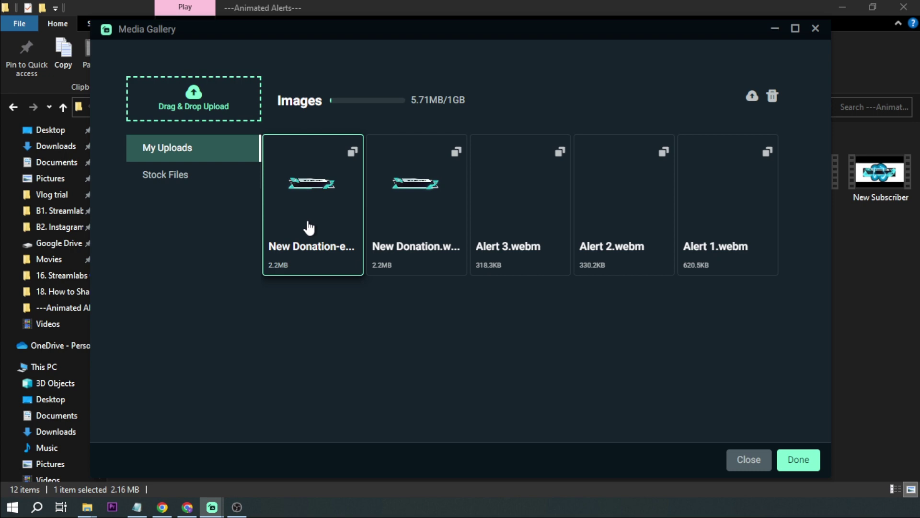
# Drag the New Follower animation from the alerts folder into the Media Gallery.
pyautogui.hotkey('alt', 'Tab')
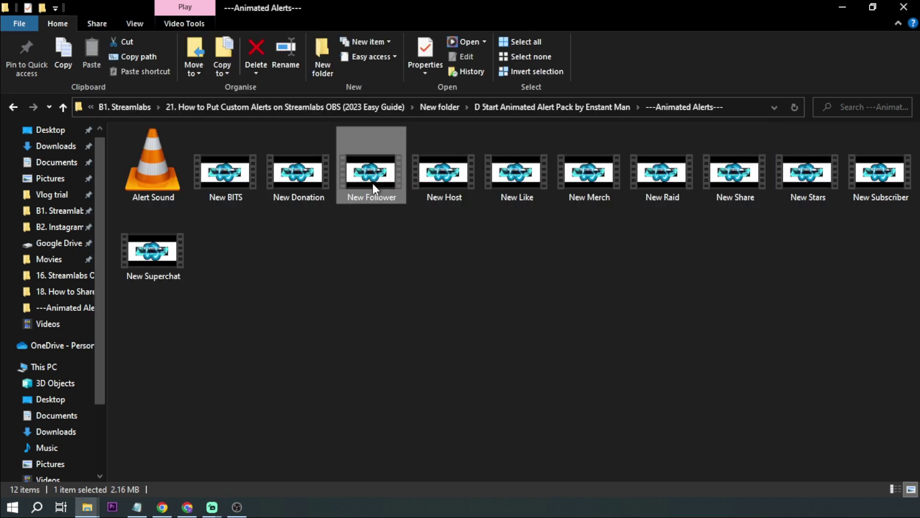
pyautogui.moveTo(372, 183); pyautogui.dragTo(295, 141)
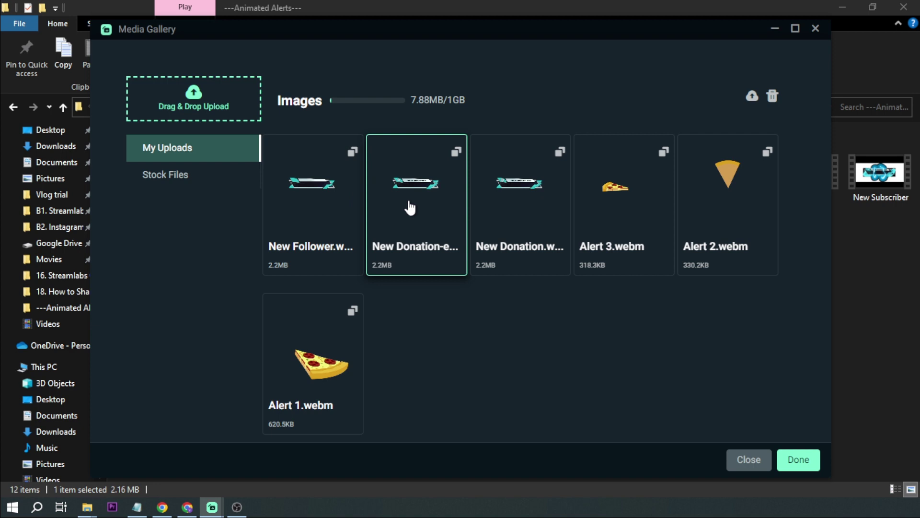
# Set the New Donation animation as the Donation alert's image.
pyautogui.doubleClick(442, 222)
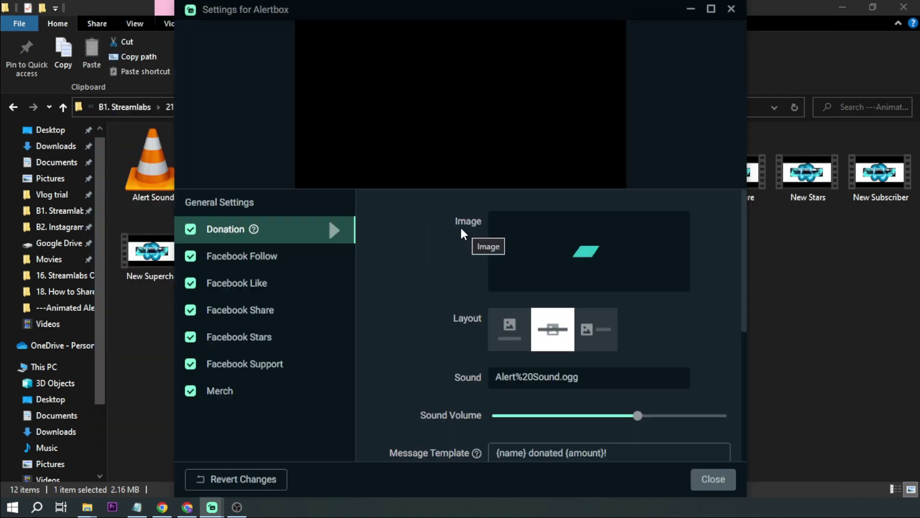
pyautogui.moveTo(561, 253)
pyautogui.scroll(-3, 473, 262)
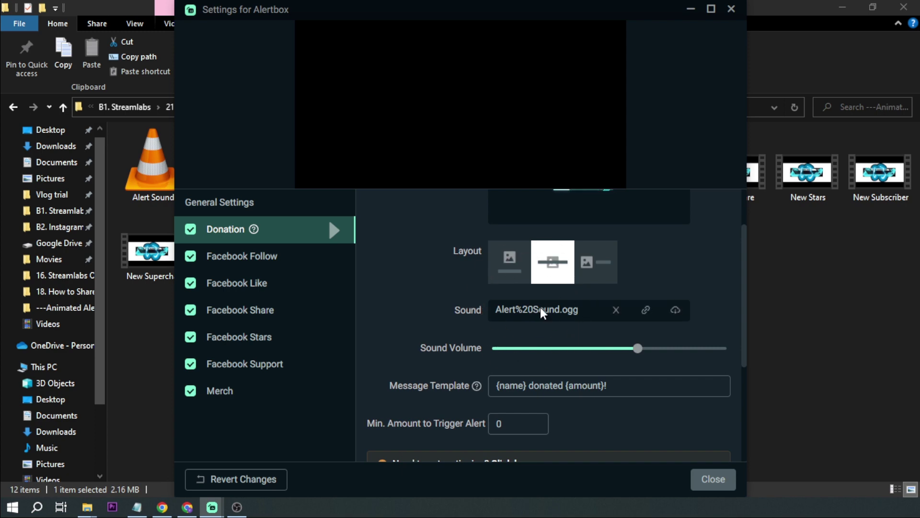
# Upload Alert Sound into the gallery and choose Alert Sound.ogg as the donation sound.
pyautogui.click(675, 310)
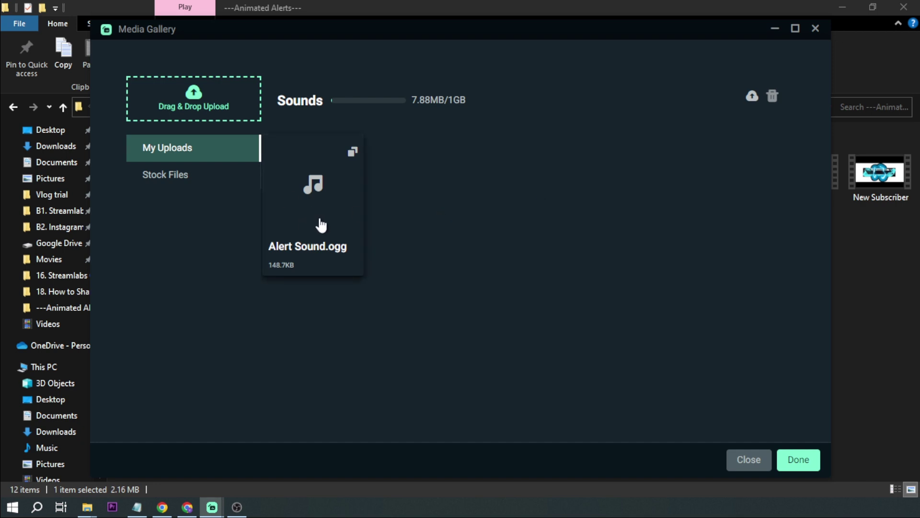
pyautogui.hotkey('alt', 'Tab')
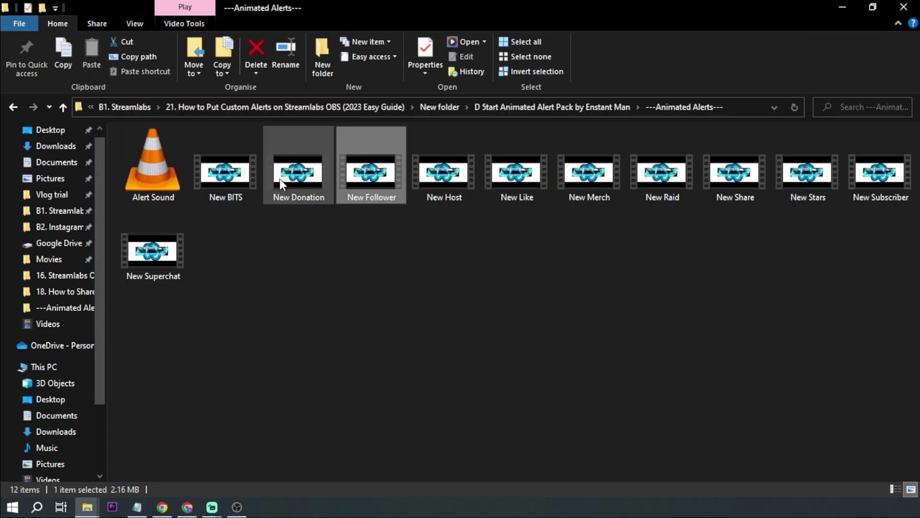
pyautogui.moveTo(153, 181); pyautogui.dragTo(254, 236)
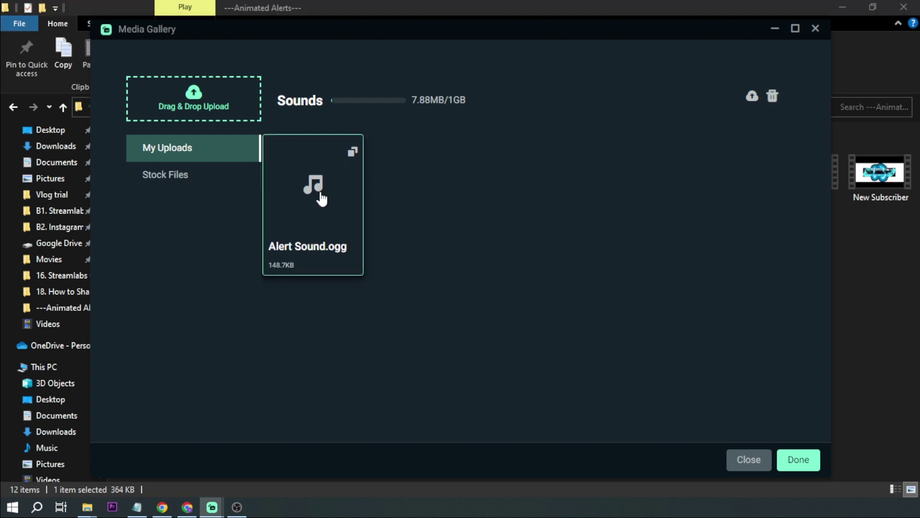
pyautogui.doubleClick(320, 198)
pyautogui.moveTo(527, 276)
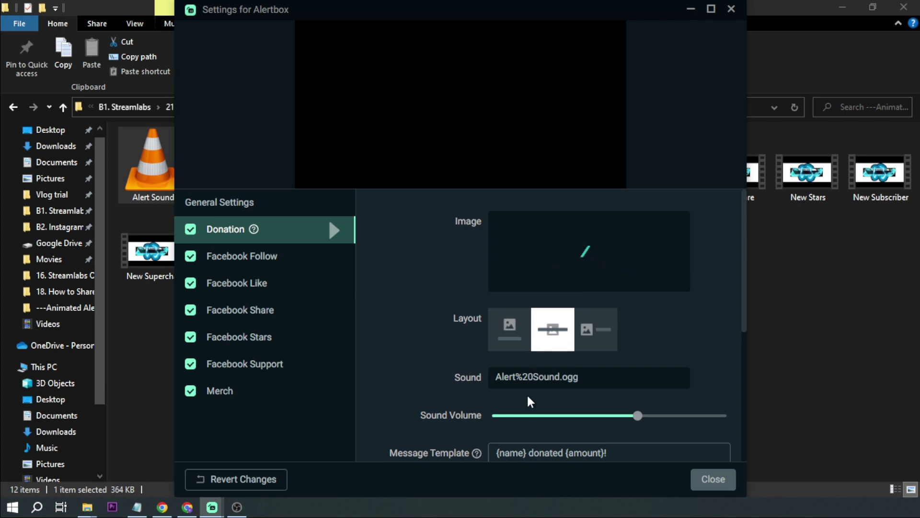
# Expand Font Settings, play a donation alert preview, and lower the font size to 55.
pyautogui.scroll(-5, 427, 343)
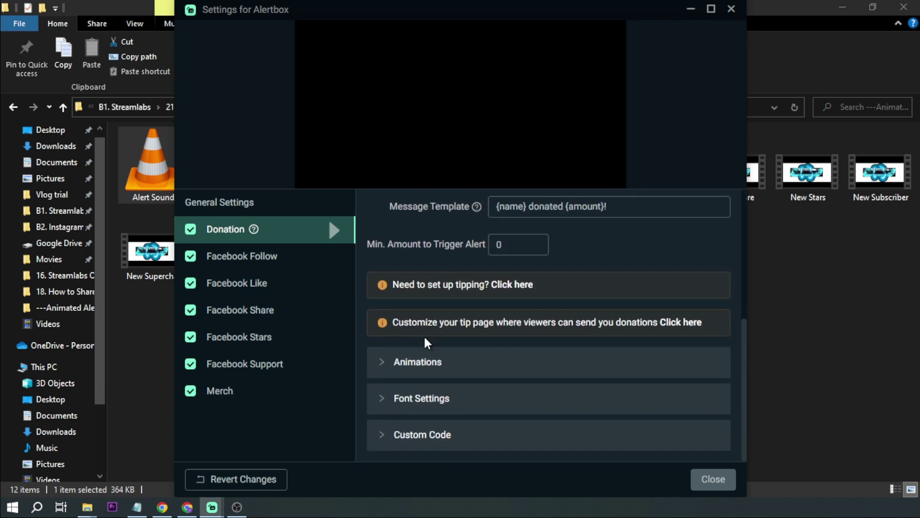
pyautogui.click(457, 400)
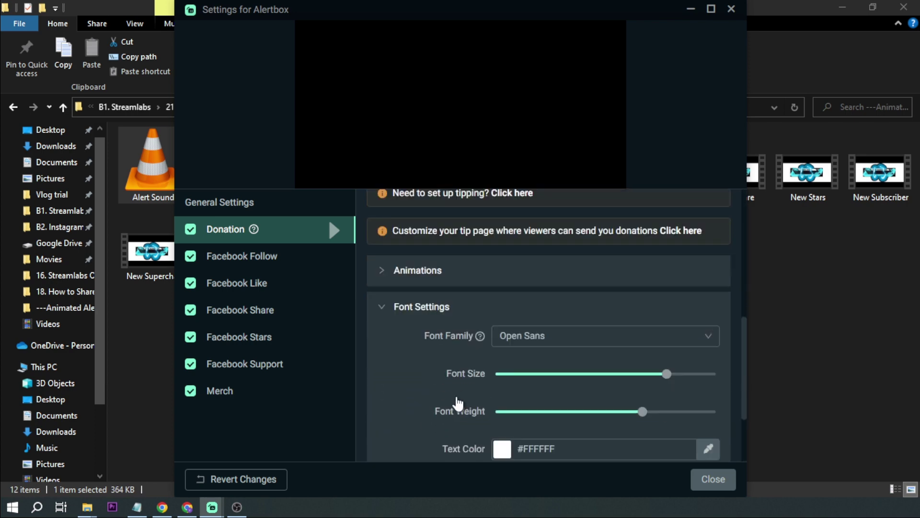
pyautogui.scroll(-1, 431, 287)
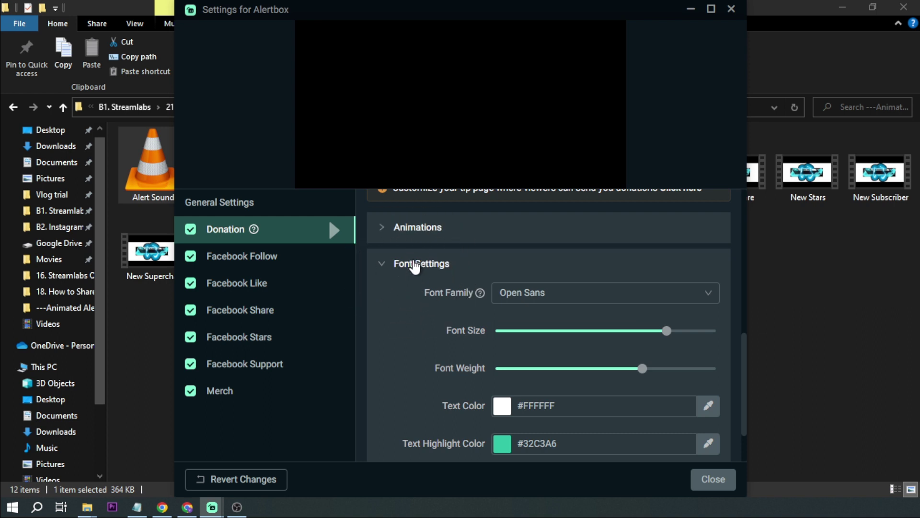
pyautogui.click(337, 231)
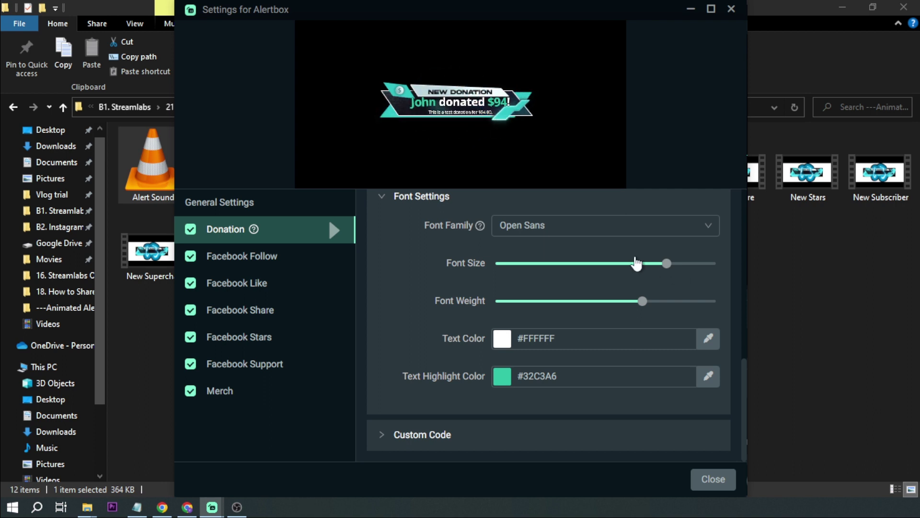
pyautogui.moveTo(669, 263); pyautogui.dragTo(646, 264)
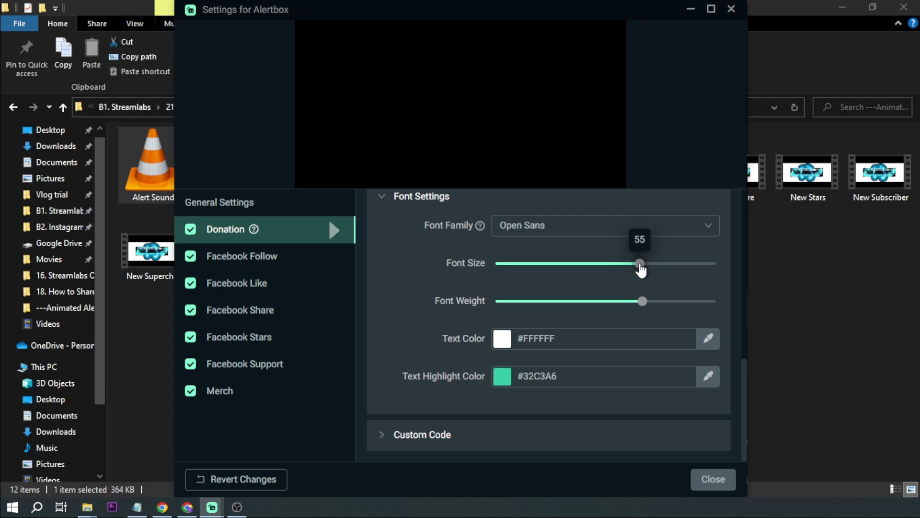
pyautogui.moveTo(641, 270); pyautogui.dragTo(640, 271)
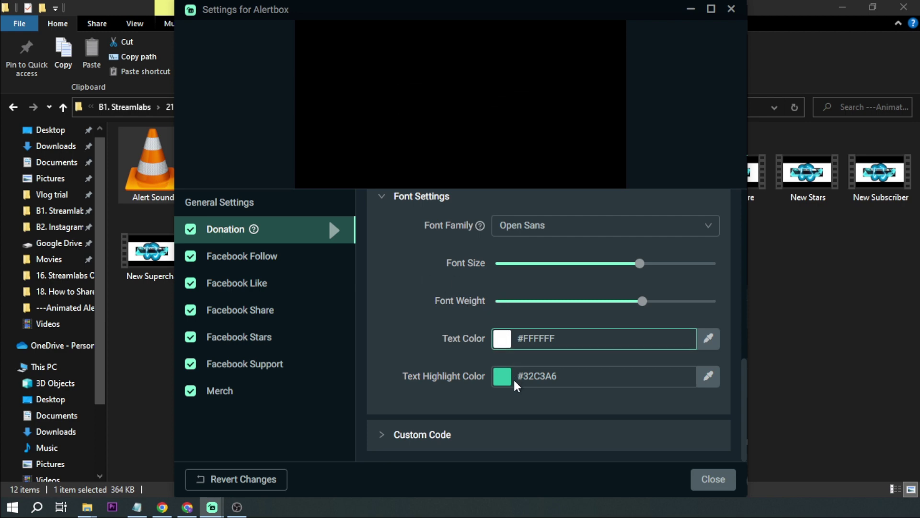
# Close the Alertbox settings, fire a test donation, and deselect Custom Alert on the canvas.
pyautogui.scroll(1, 464, 289)
pyautogui.scroll(10, 465, 289)
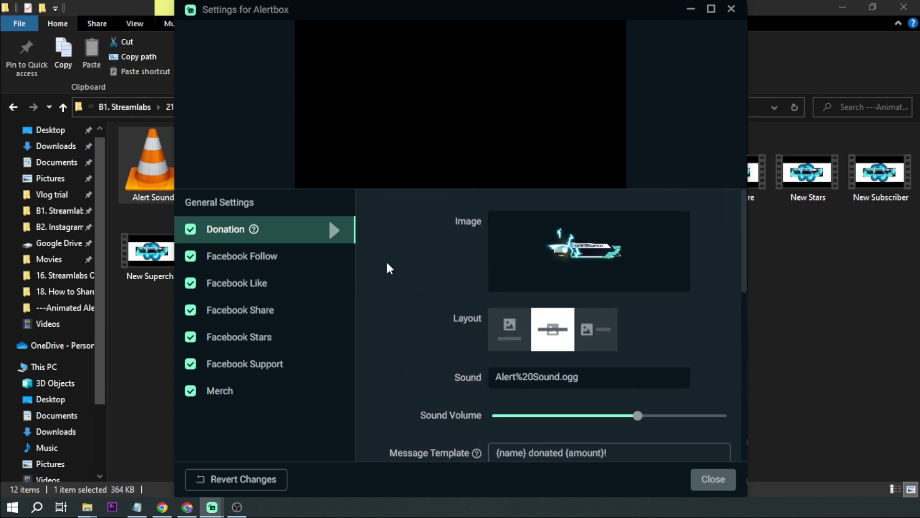
pyautogui.click(211, 256)
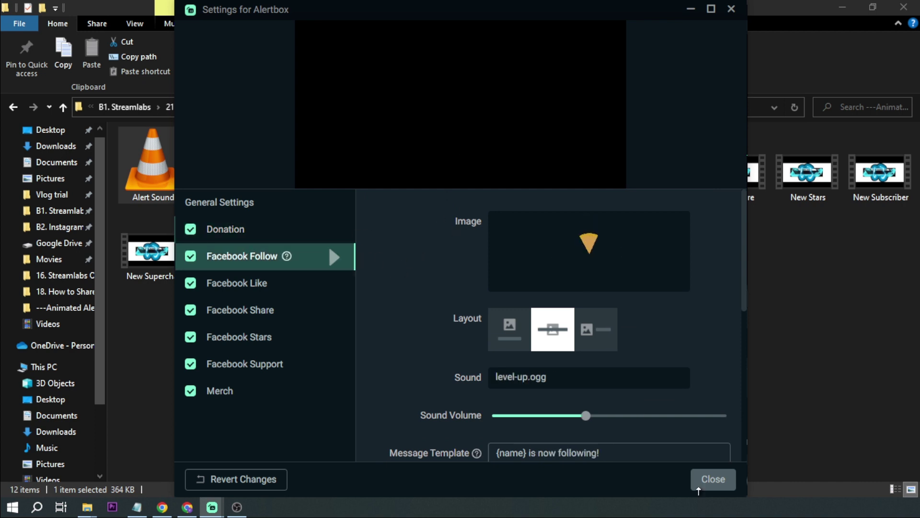
pyautogui.scroll(-5, 608, 335)
pyautogui.click(719, 479)
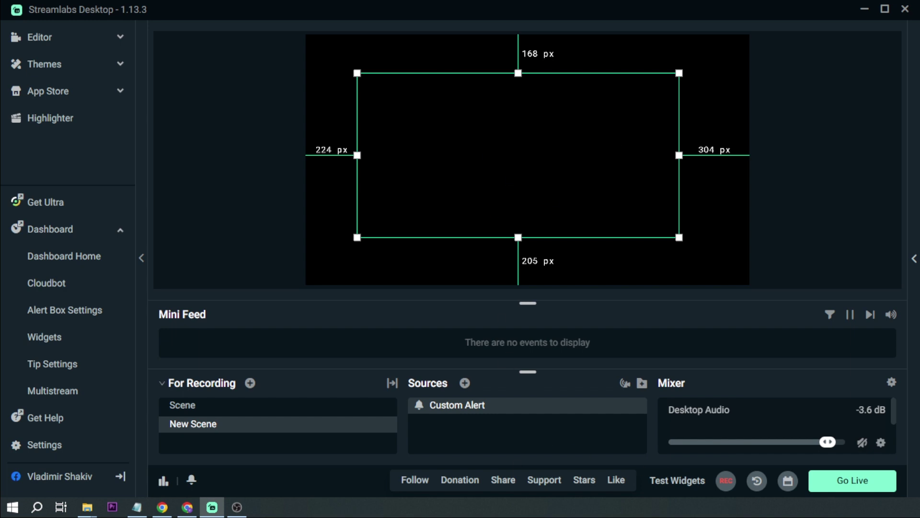
pyautogui.click(451, 491)
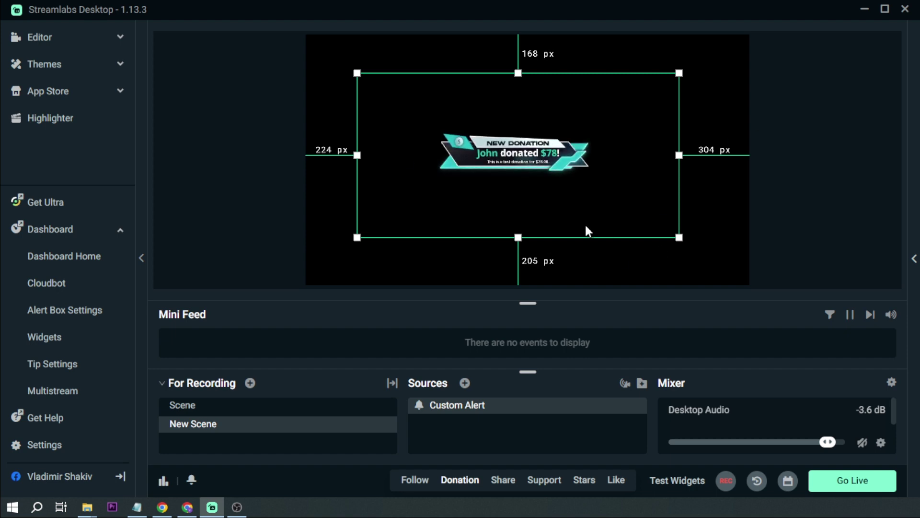
pyautogui.click(749, 221)
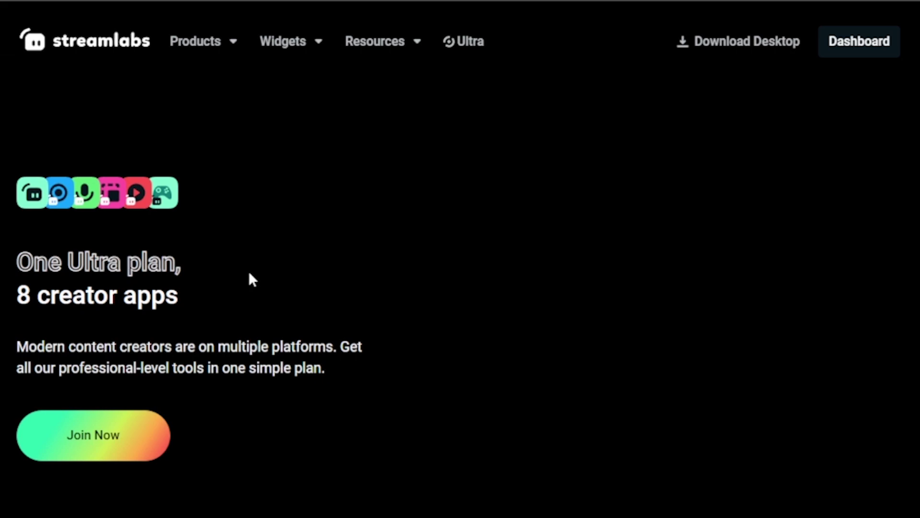
# Scroll through the Streamlabs Video Editor Pro page down to its Collaborate section.
pyautogui.scroll(-10, 261, 271)
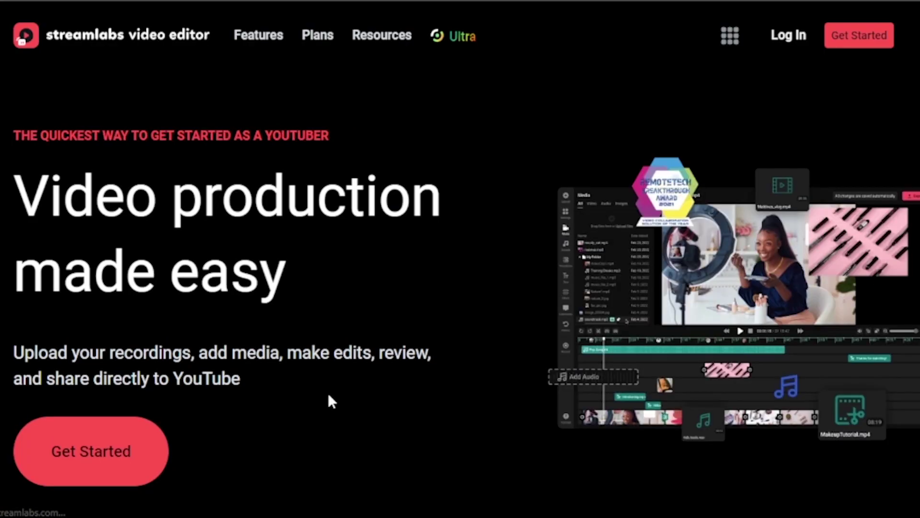
pyautogui.scroll(-10, 331, 401)
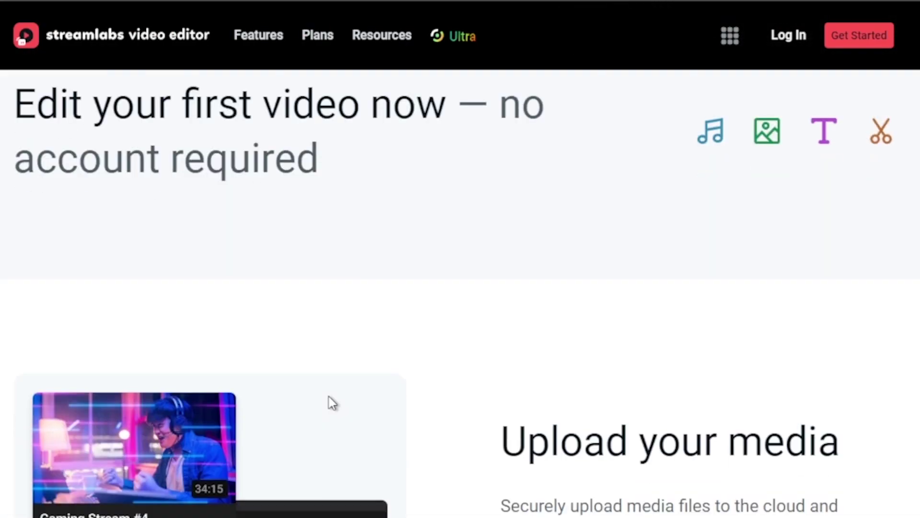
pyautogui.scroll(1, 329, 400)
pyautogui.scroll(-15, 343, 385)
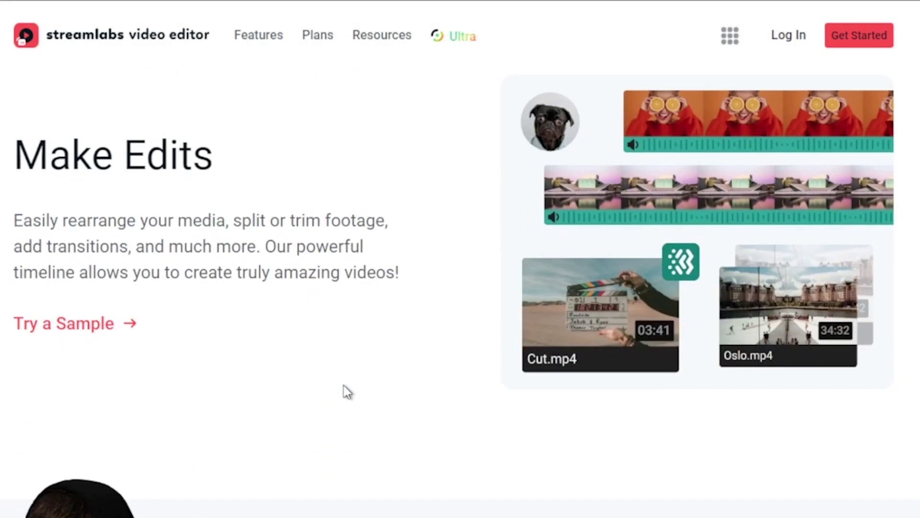
pyautogui.scroll(-15, 347, 392)
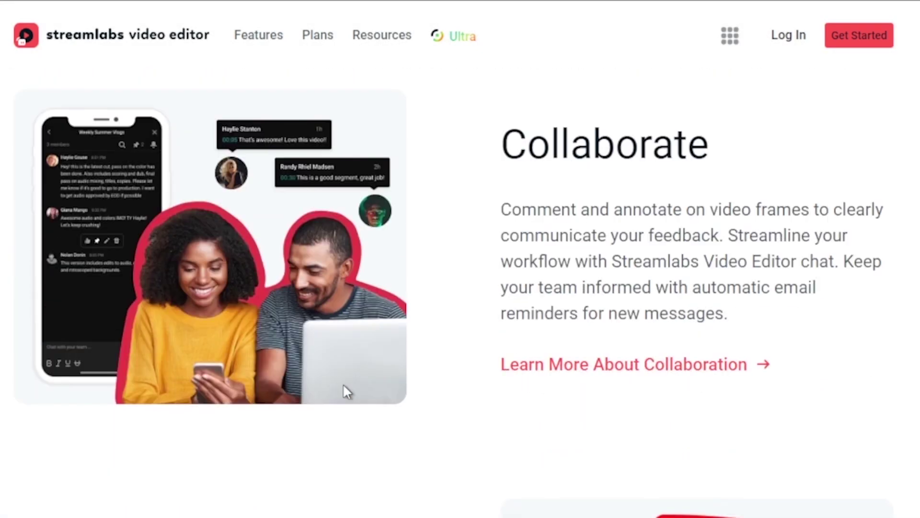